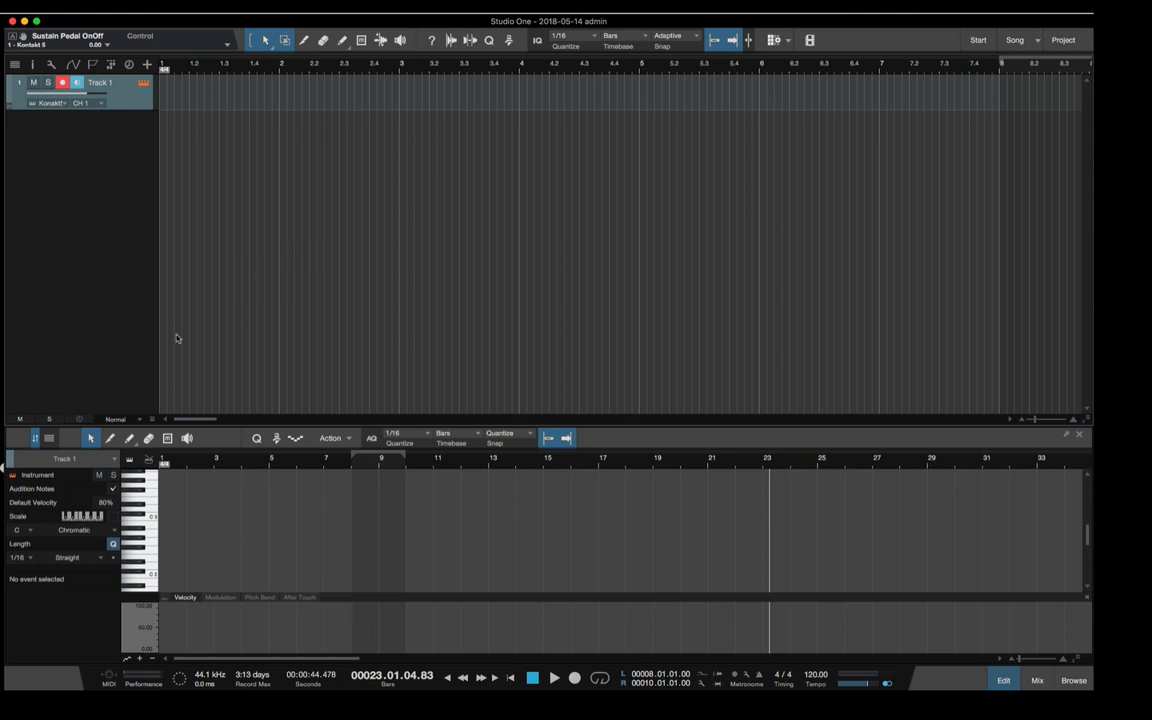
Step: Verify that Aftertouch, Program Change, Pitch Bend and Controllers are enabled in the filter of the Kurzweil PC3LE8 external device, and accept the preferences
left_click(45, 4)
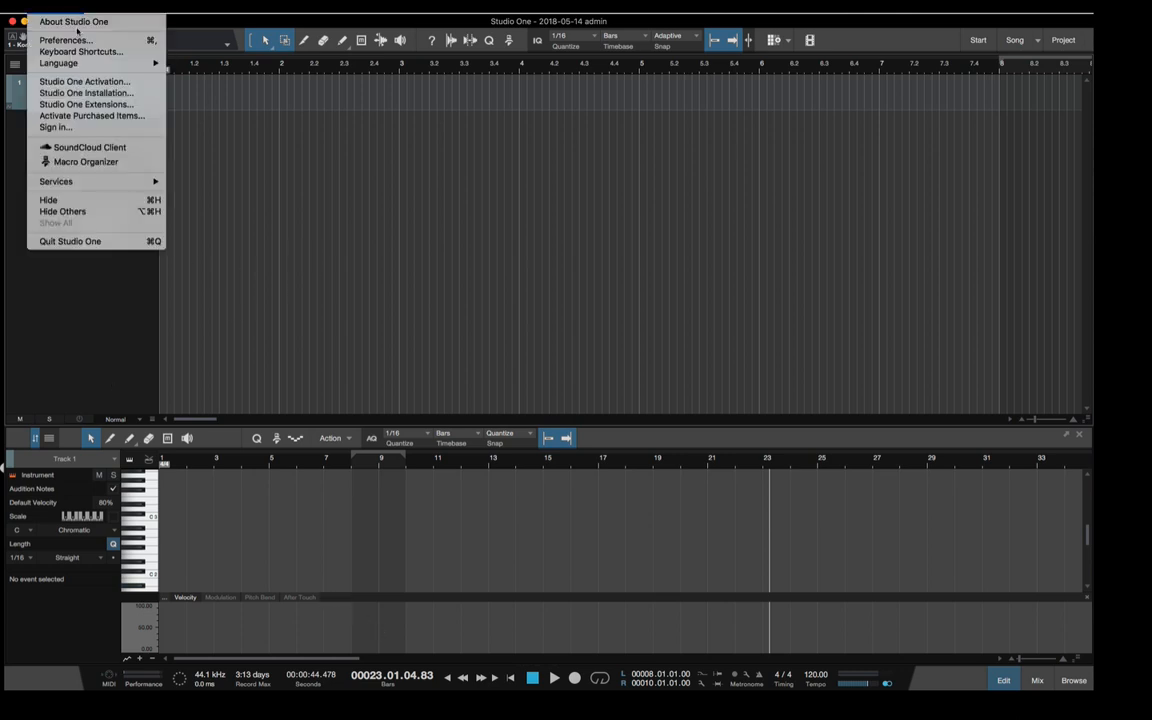
left_click(60, 39)
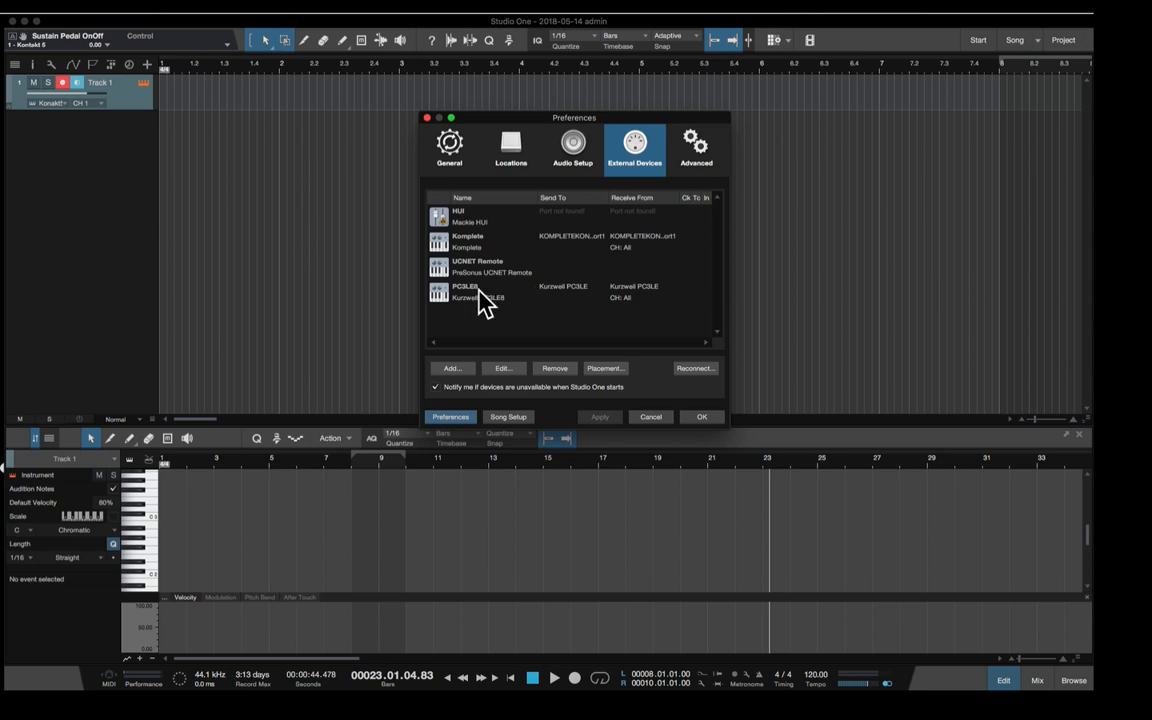
double_click(586, 290)
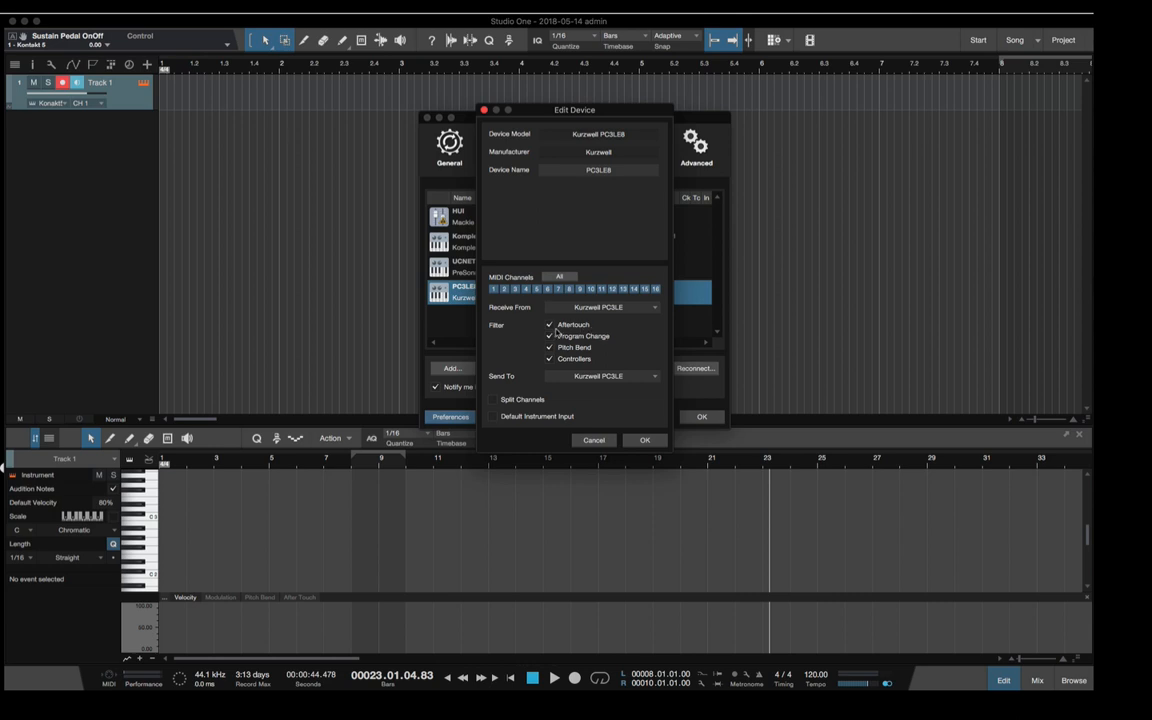
left_click(550, 325)
left_click(550, 336)
left_click(550, 347)
left_click(550, 358)
left_click(645, 441)
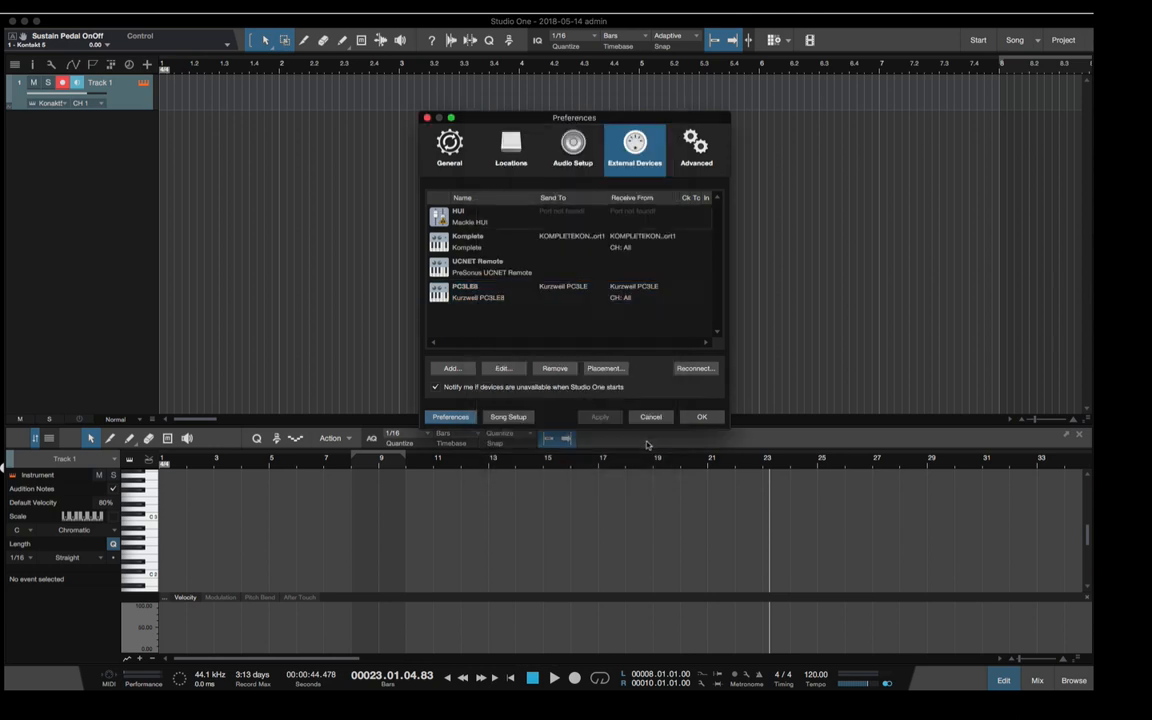
left_click(703, 417)
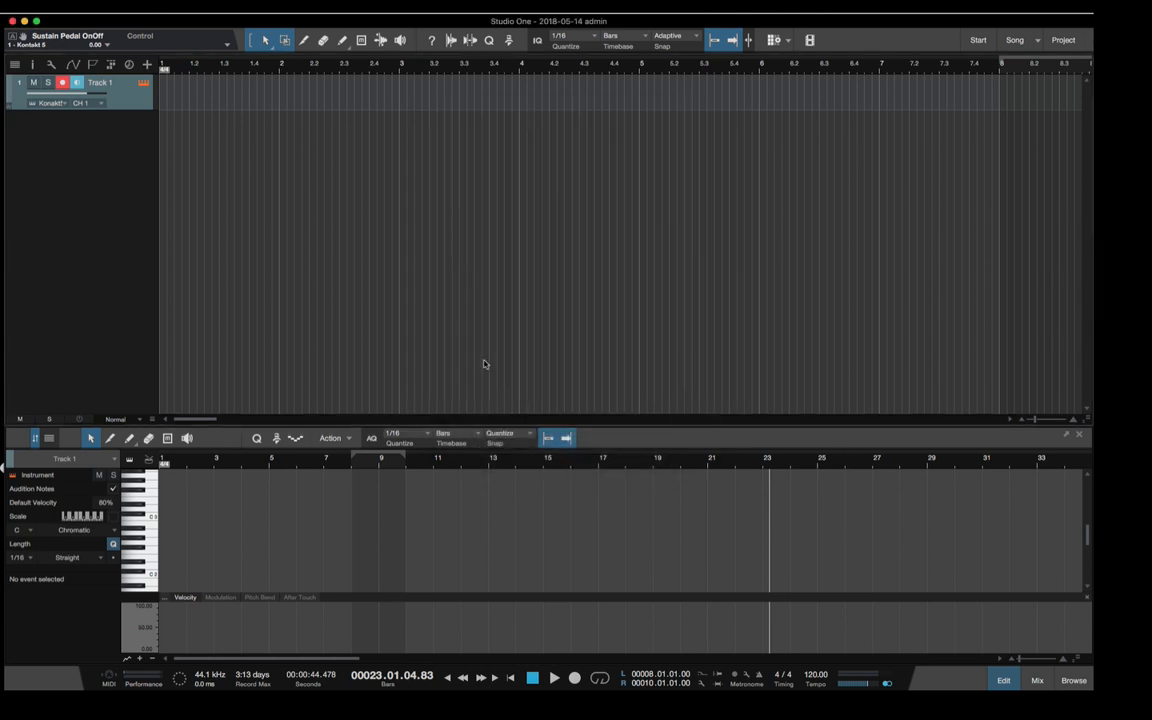
Step: Enlarge the note editor and record a MIDI performance with sustain pedal on Track 1, from bar 1 to about bar 9
left_click_drag(514, 429, 520, 313)
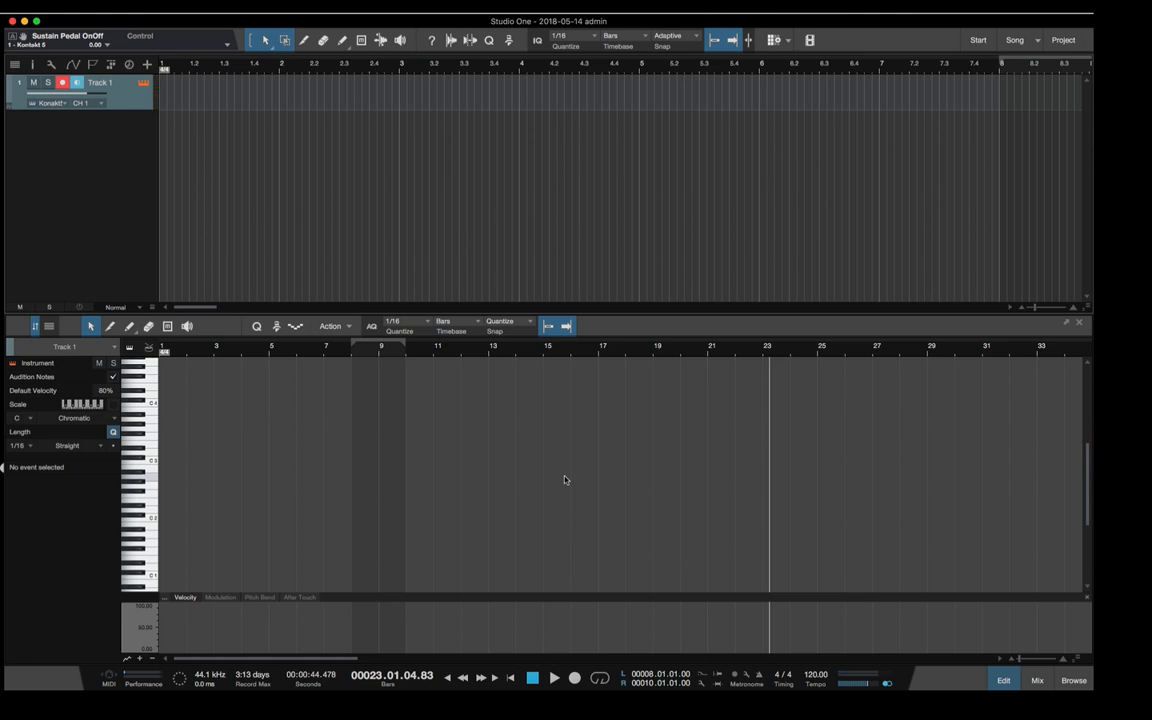
left_click(534, 679)
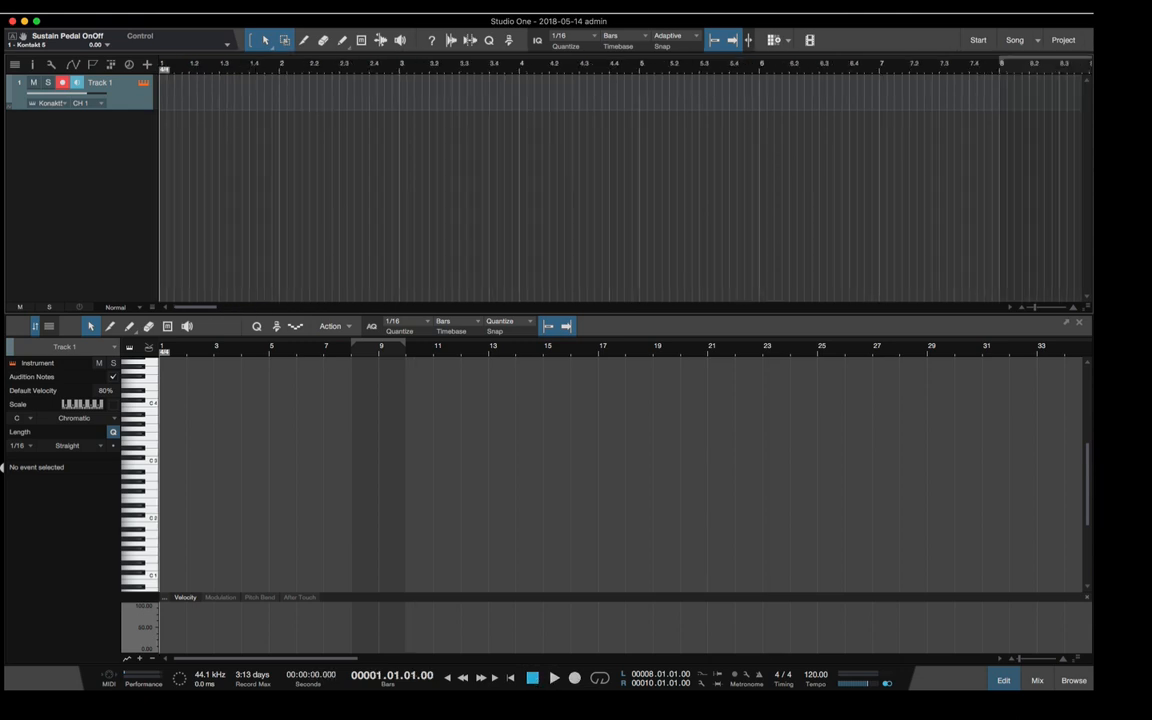
left_click(574, 679)
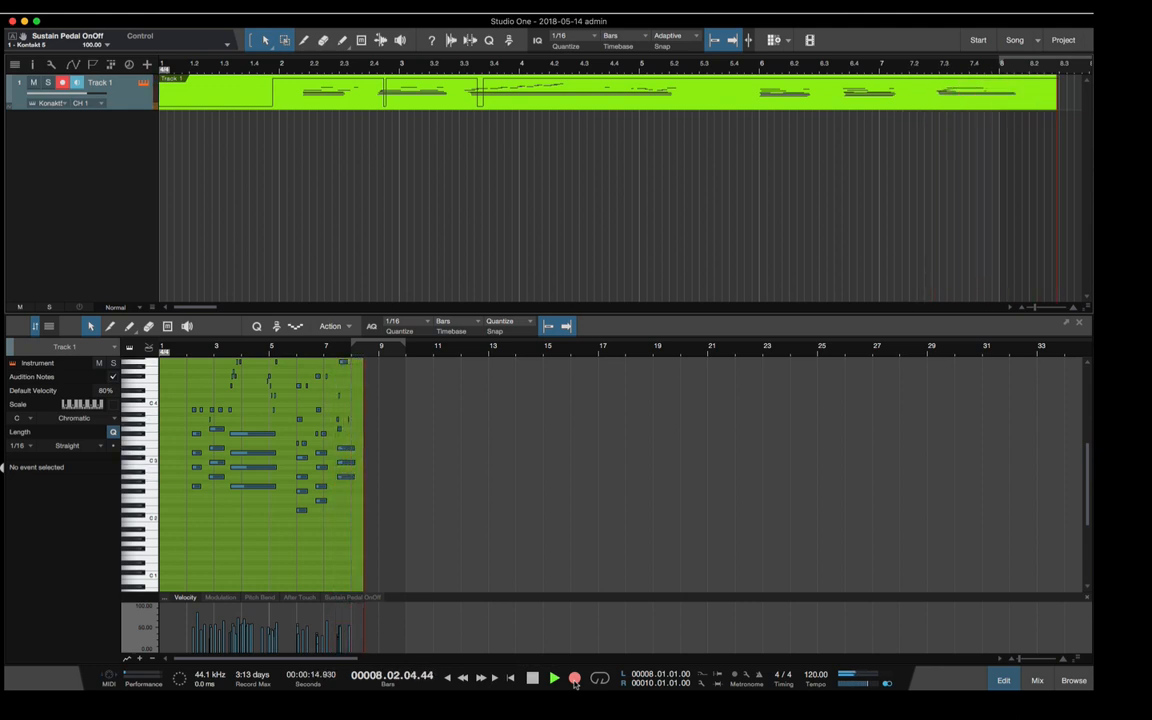
left_click(575, 679)
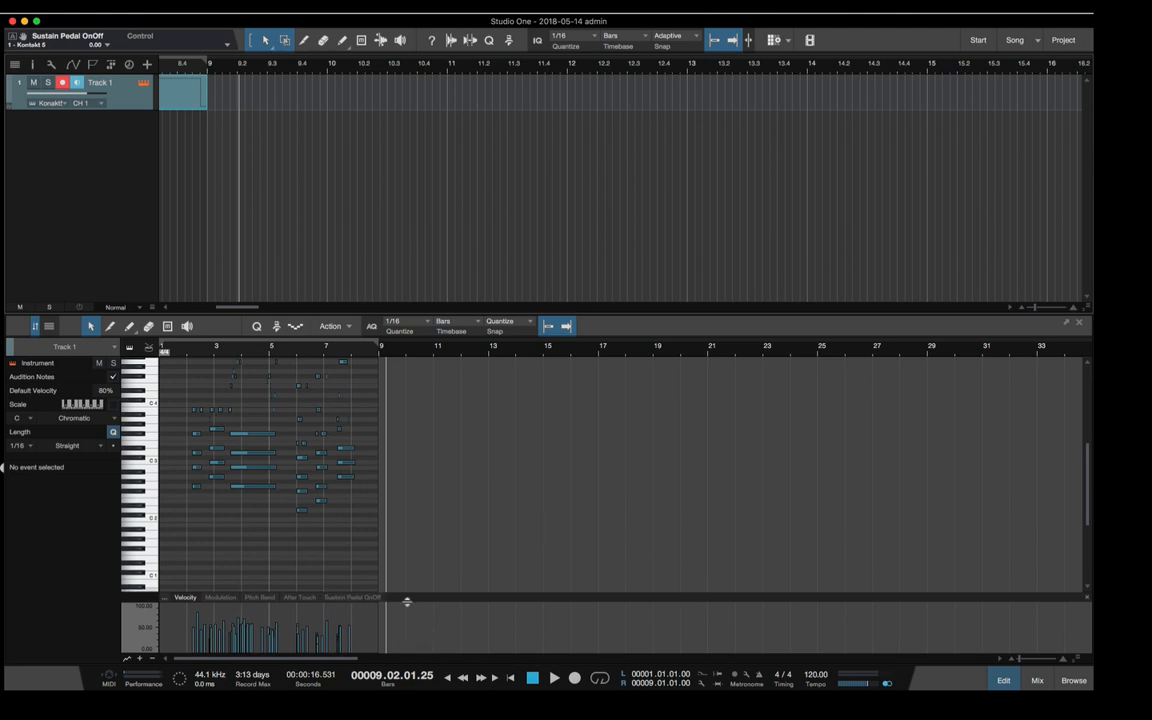
Step: Show the Sustain Pedal OnOff lane and lower the first pedal-down point, just before bar 2
left_click(352, 597)
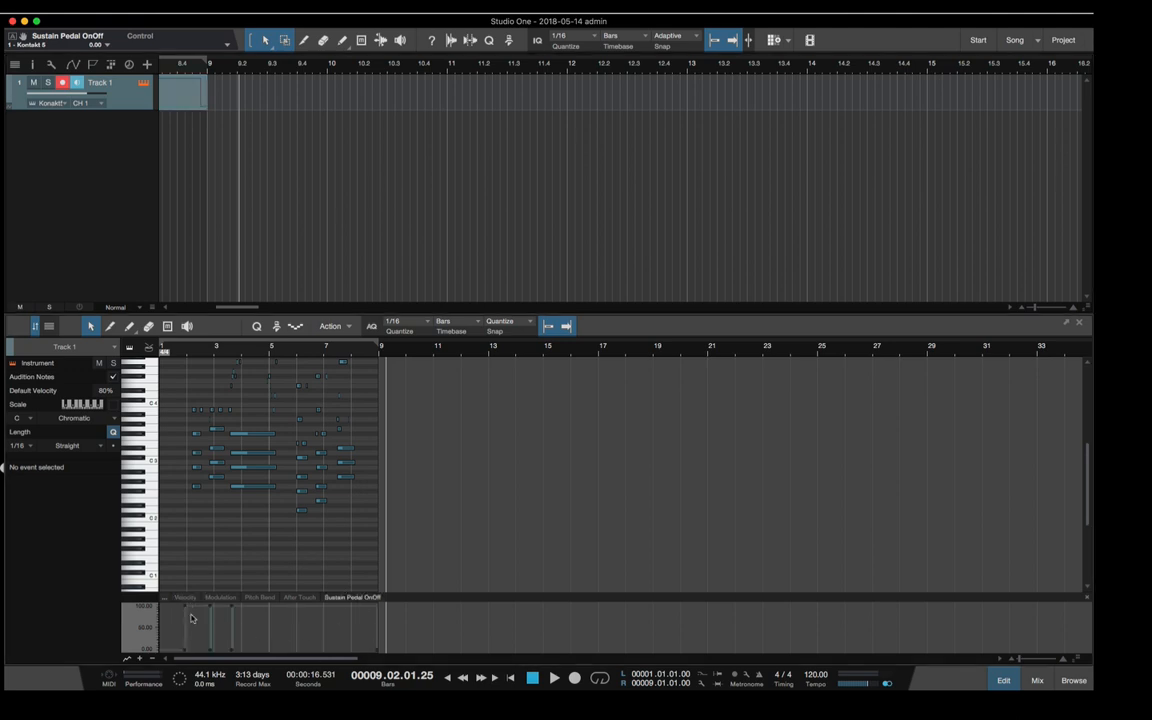
mouse_move(187, 612)
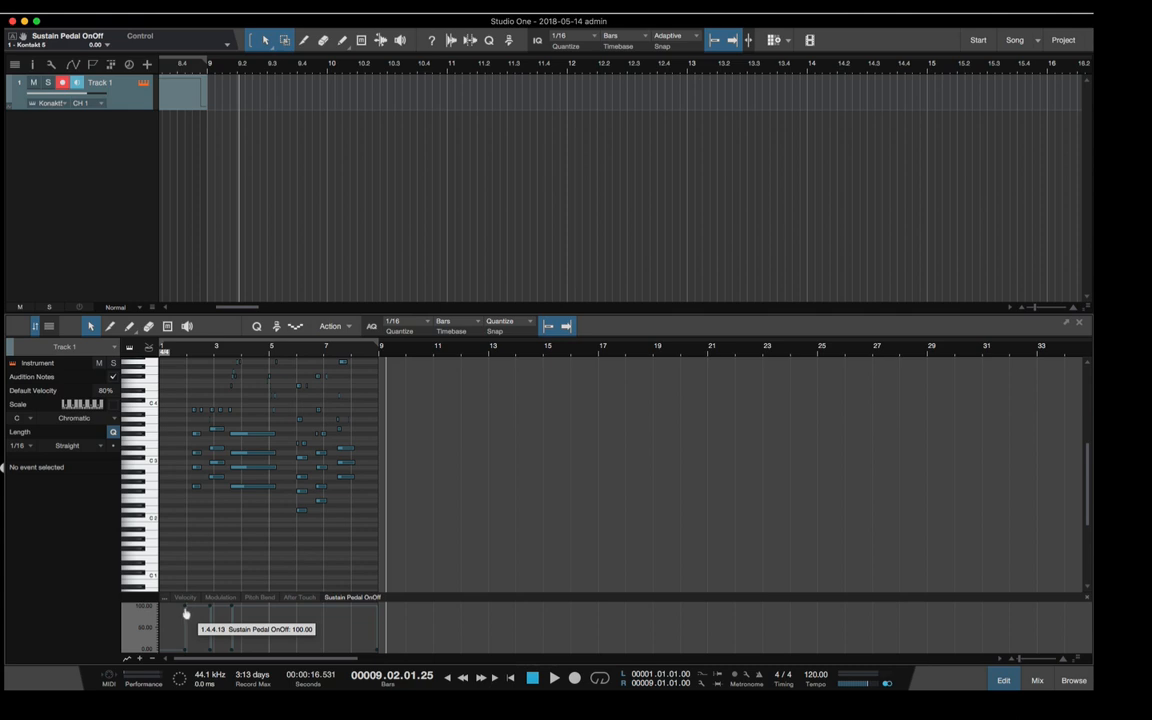
mouse_move(185, 612)
left_mouse_down()
mouse_move(180, 631)
mouse_move(188, 624)
left_mouse_up()
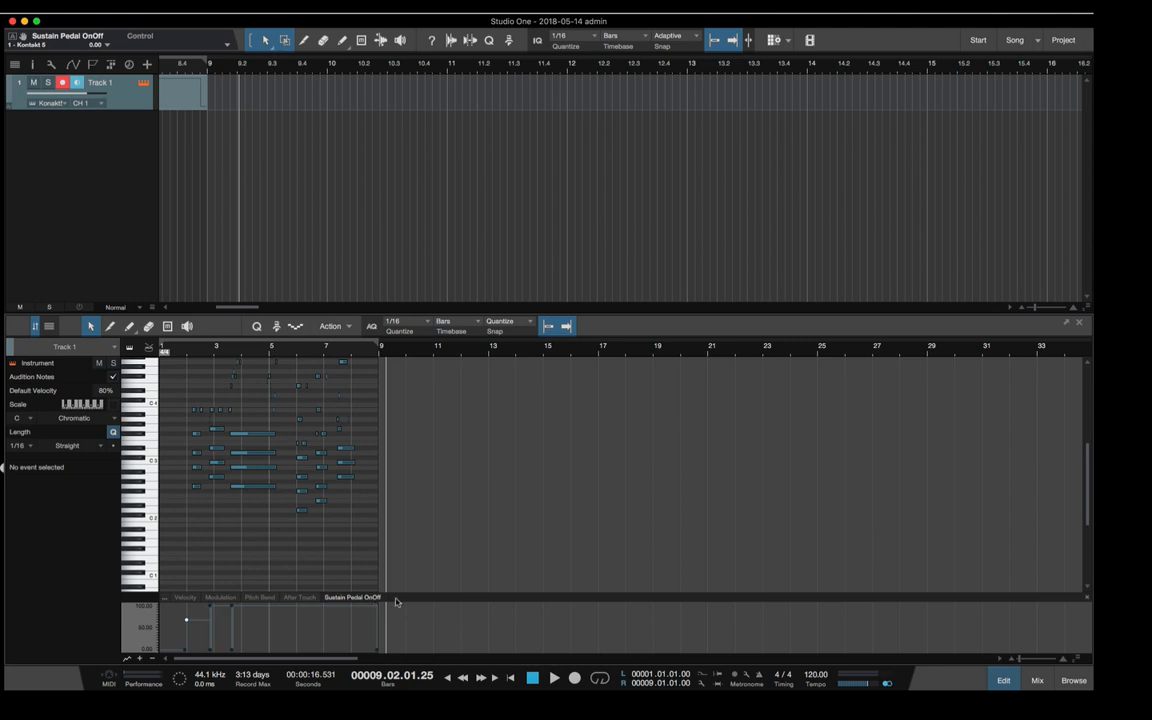
Step: Look through the MIDI controllers and instrument parameters that can be added as automation lanes for Track 1
left_click(165, 601)
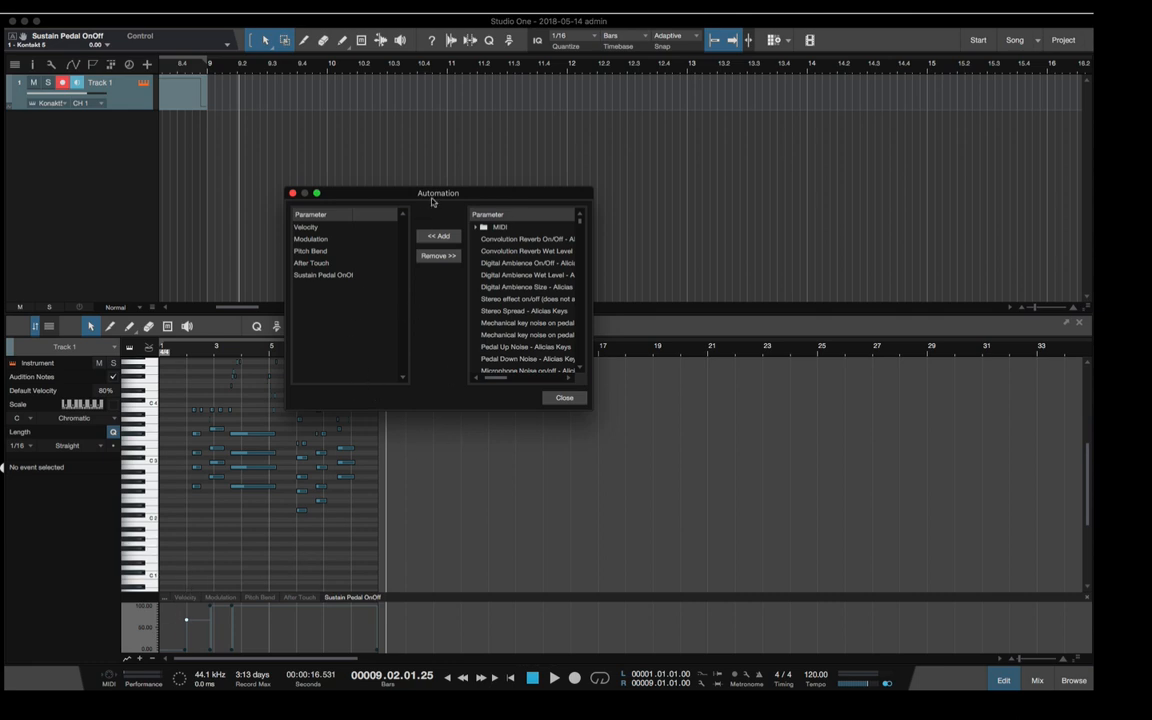
left_click_drag(431, 198, 436, 175)
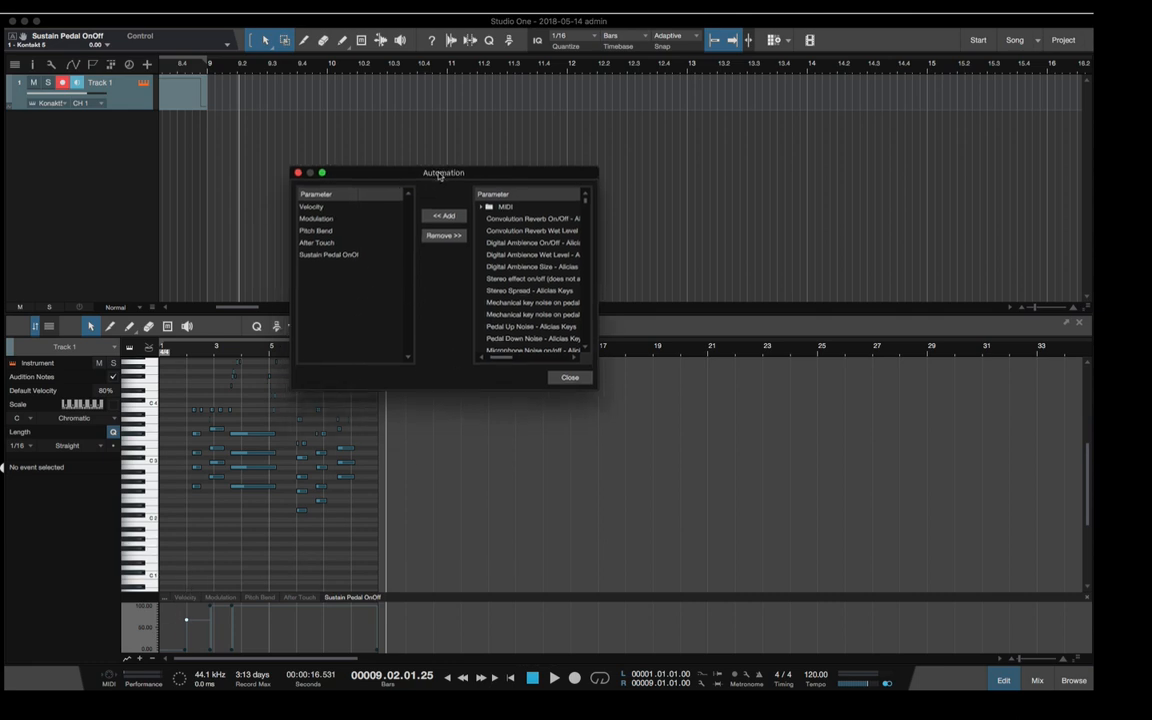
left_click(483, 206)
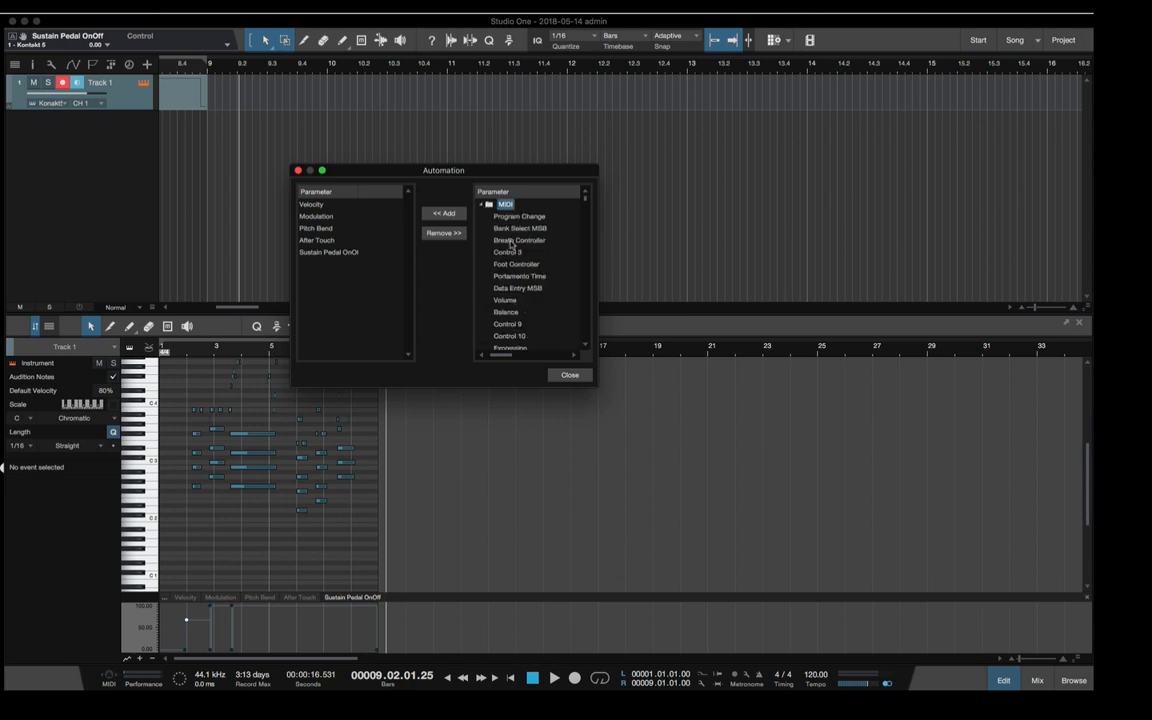
scroll(514, 240, "down", 5)
scroll(514, 240, "down", 1)
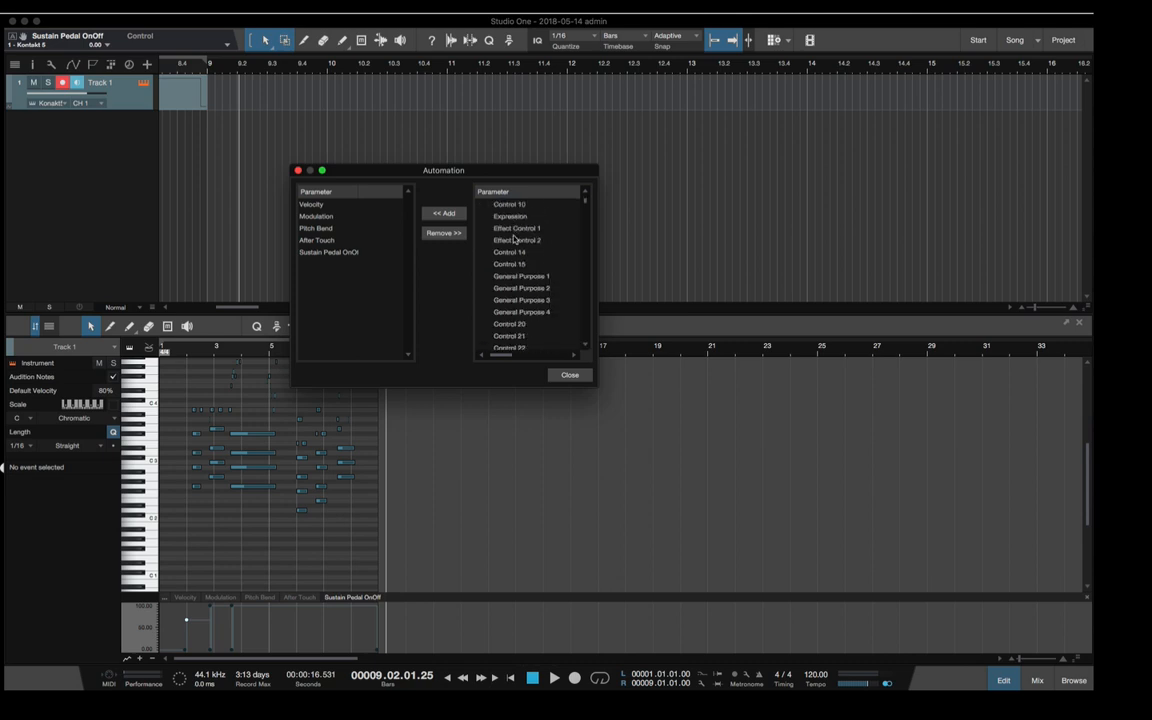
scroll(514, 240, "down", 13)
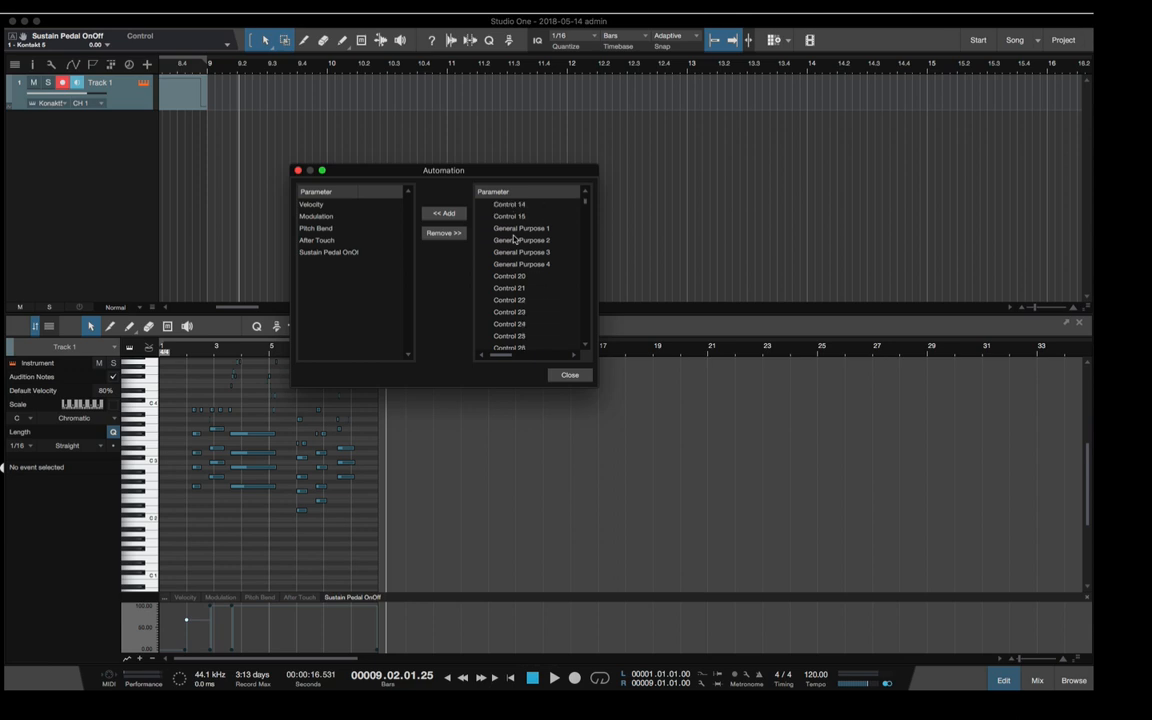
scroll(514, 240, "down", 20)
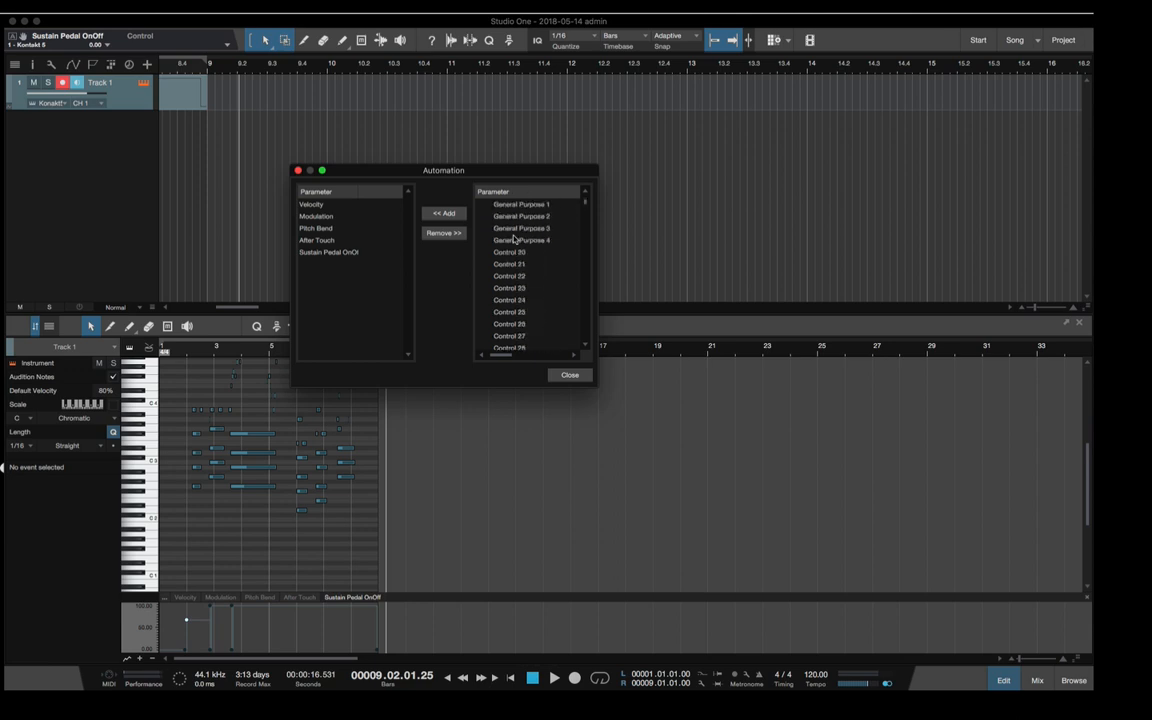
left_click(514, 240)
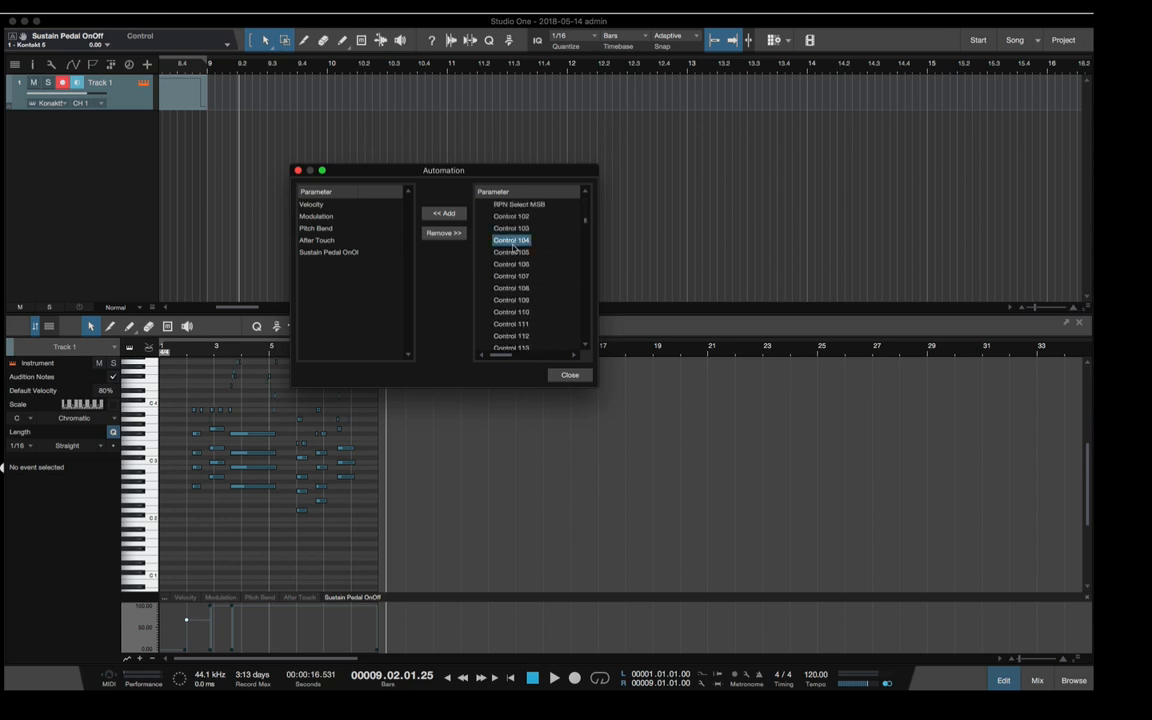
key("s")
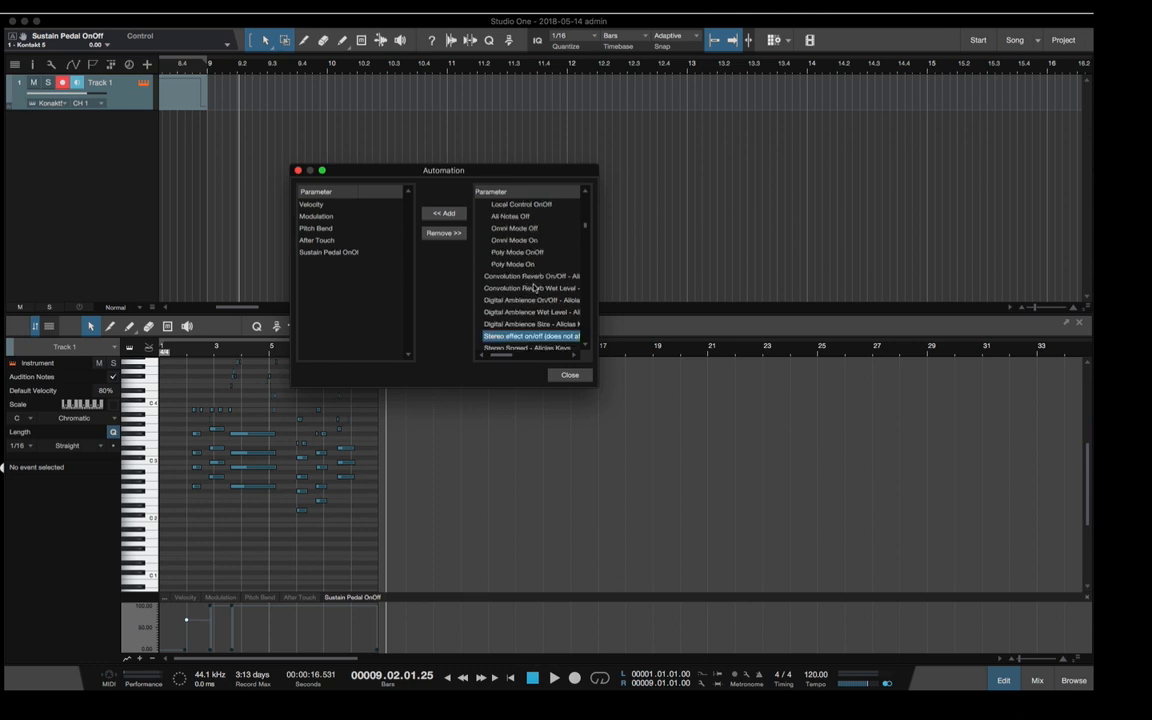
scroll(516, 253, "down", 2)
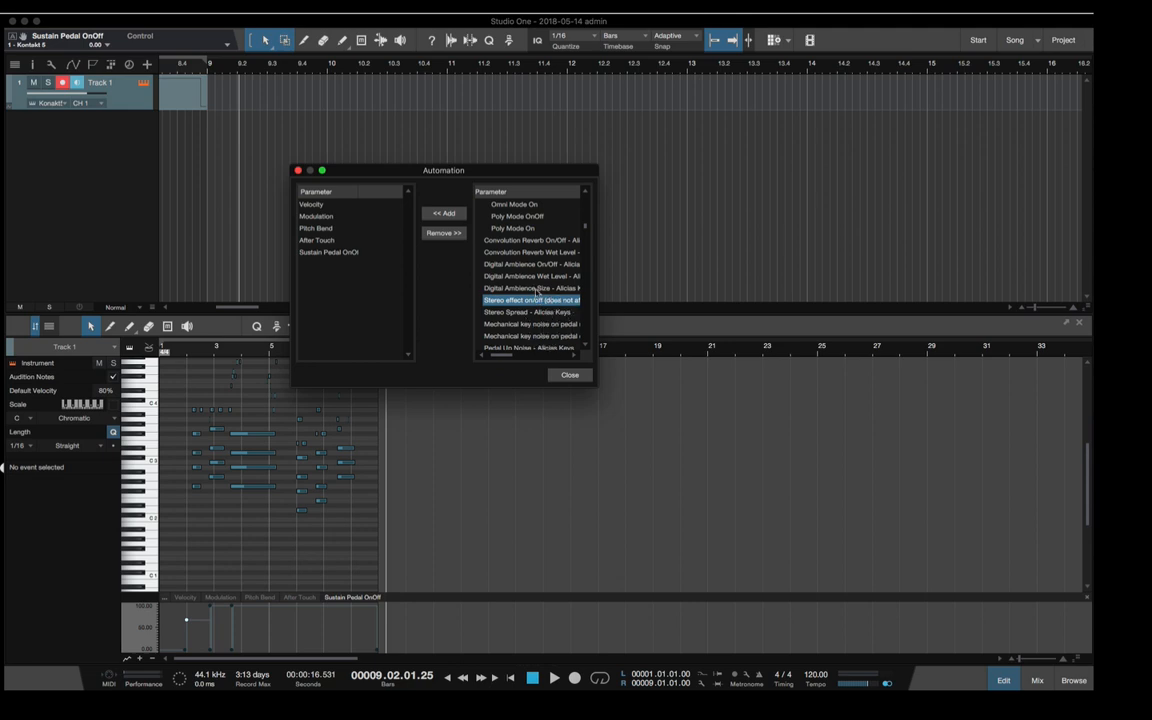
scroll(536, 291, "down", 1)
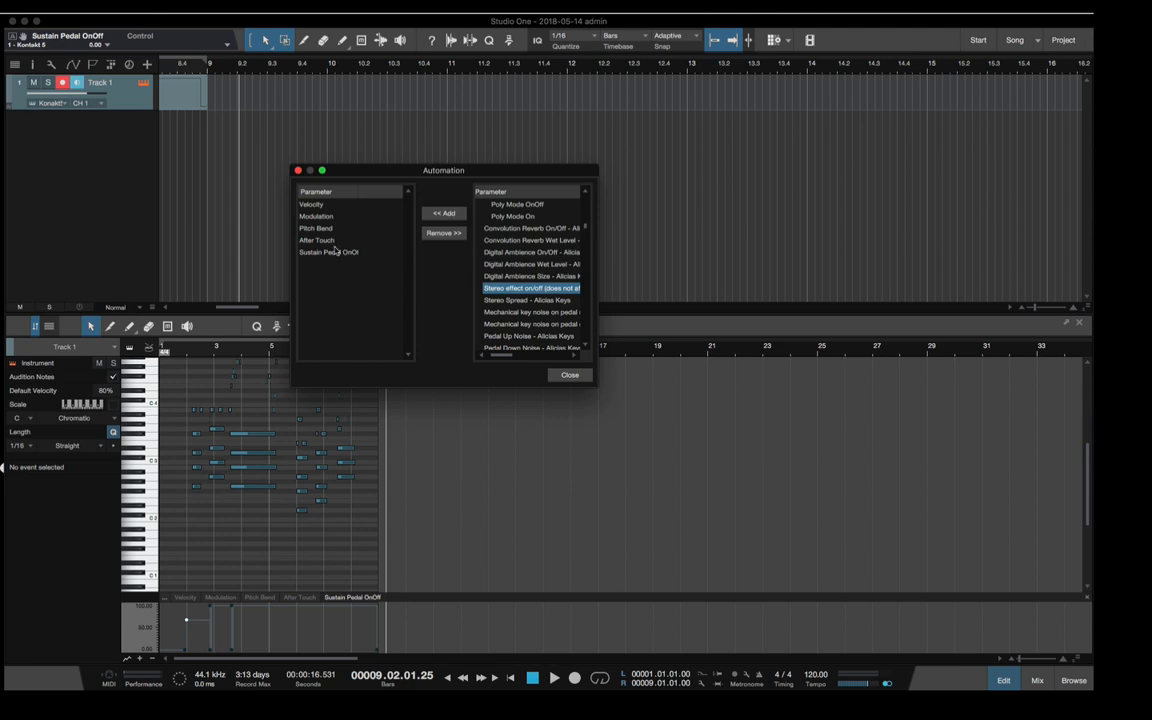
left_click(570, 375)
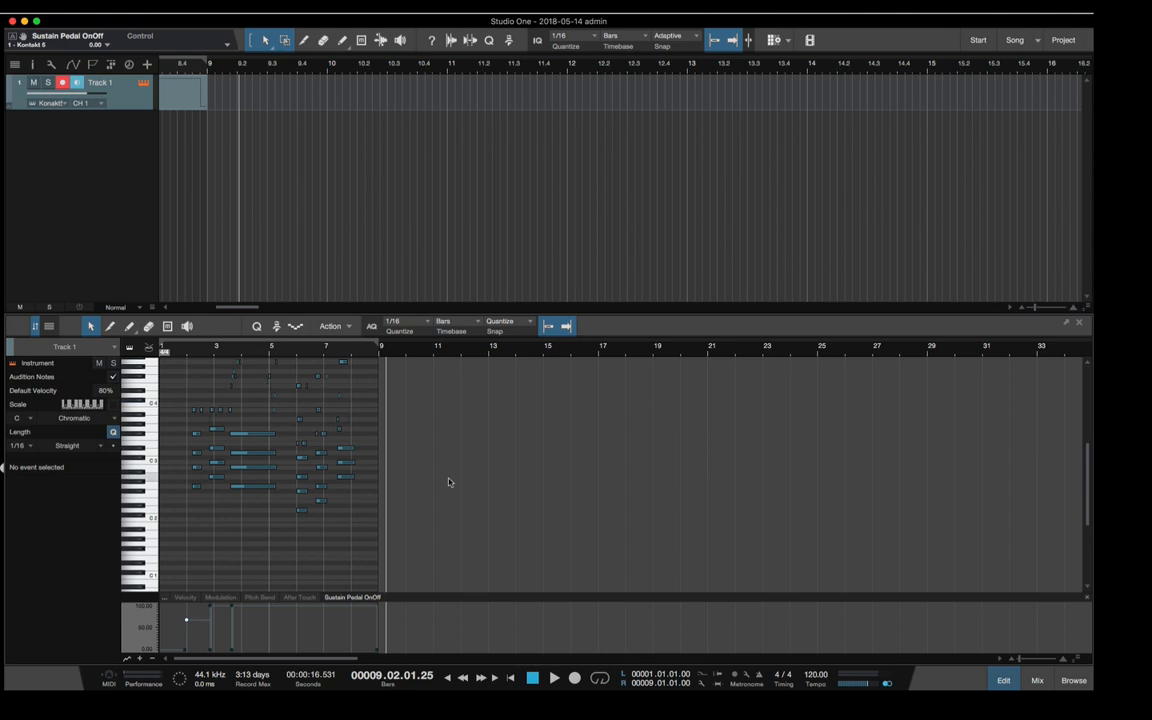
Step: Add the MIDI parameter Program Change to the note editor's automation lanes
left_click(166, 598)
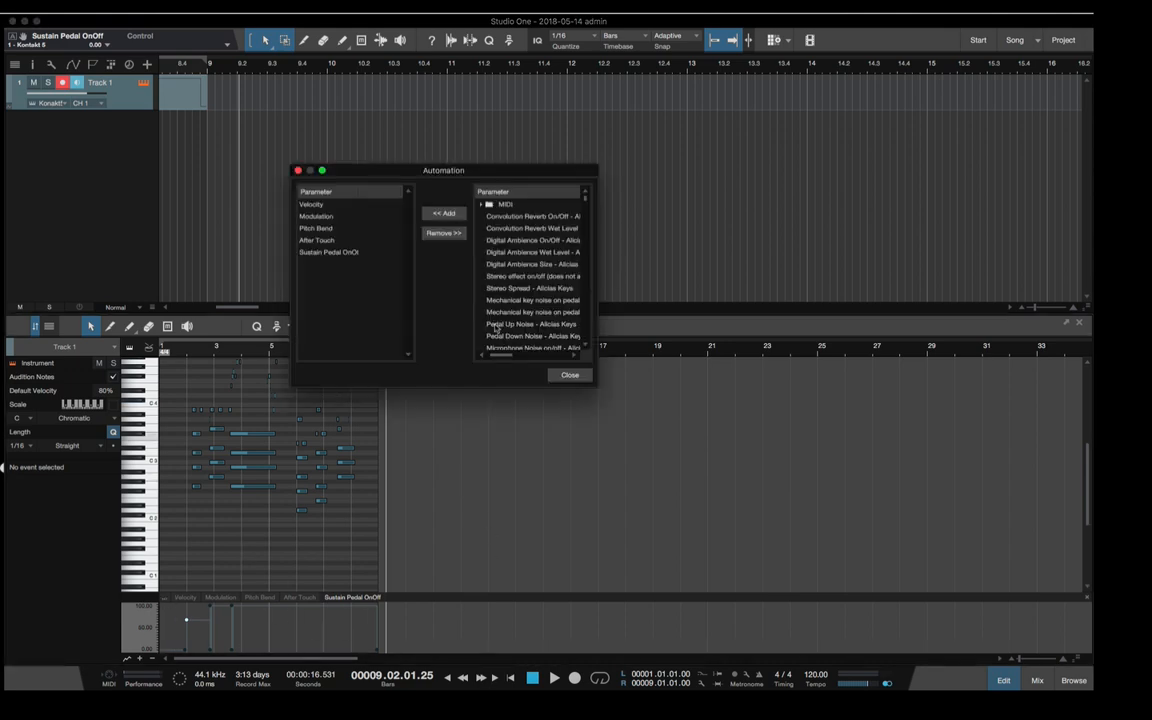
left_click(482, 205)
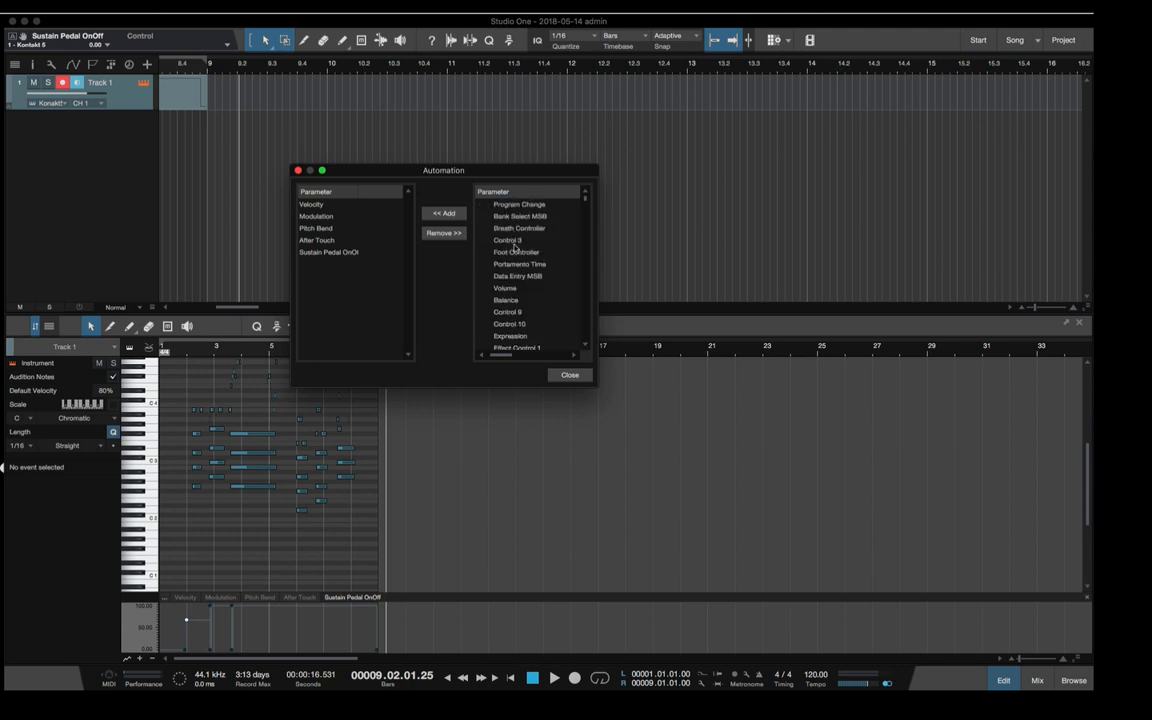
left_click(522, 218)
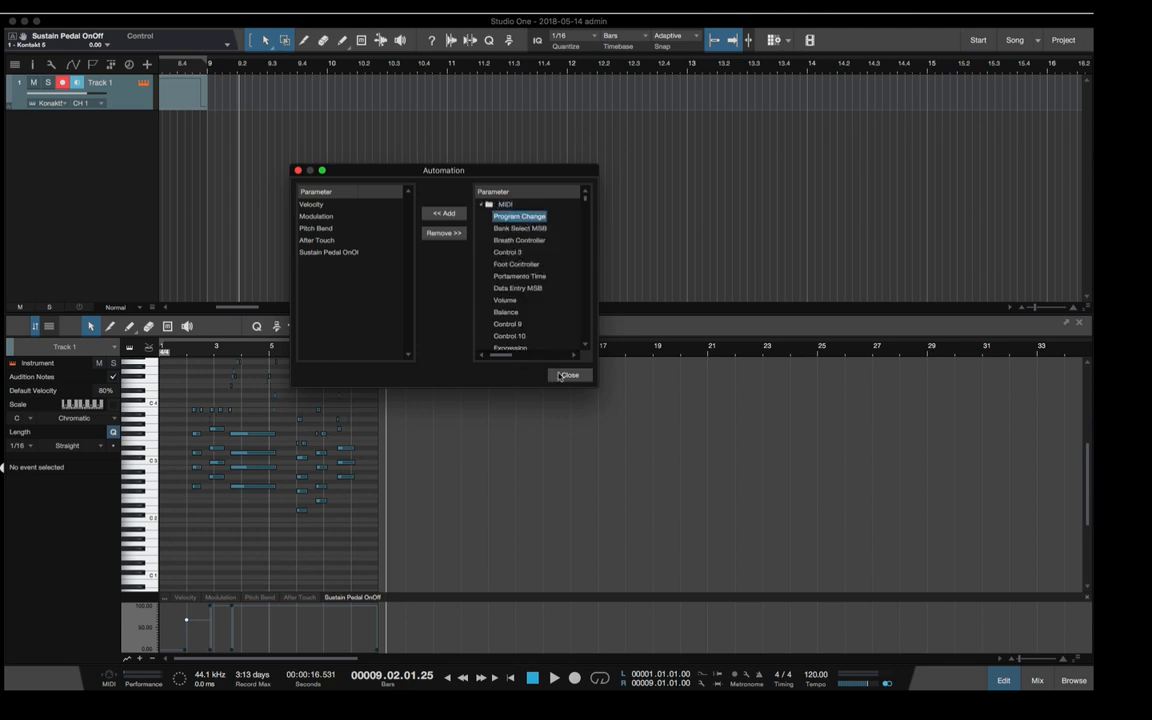
left_click(447, 215)
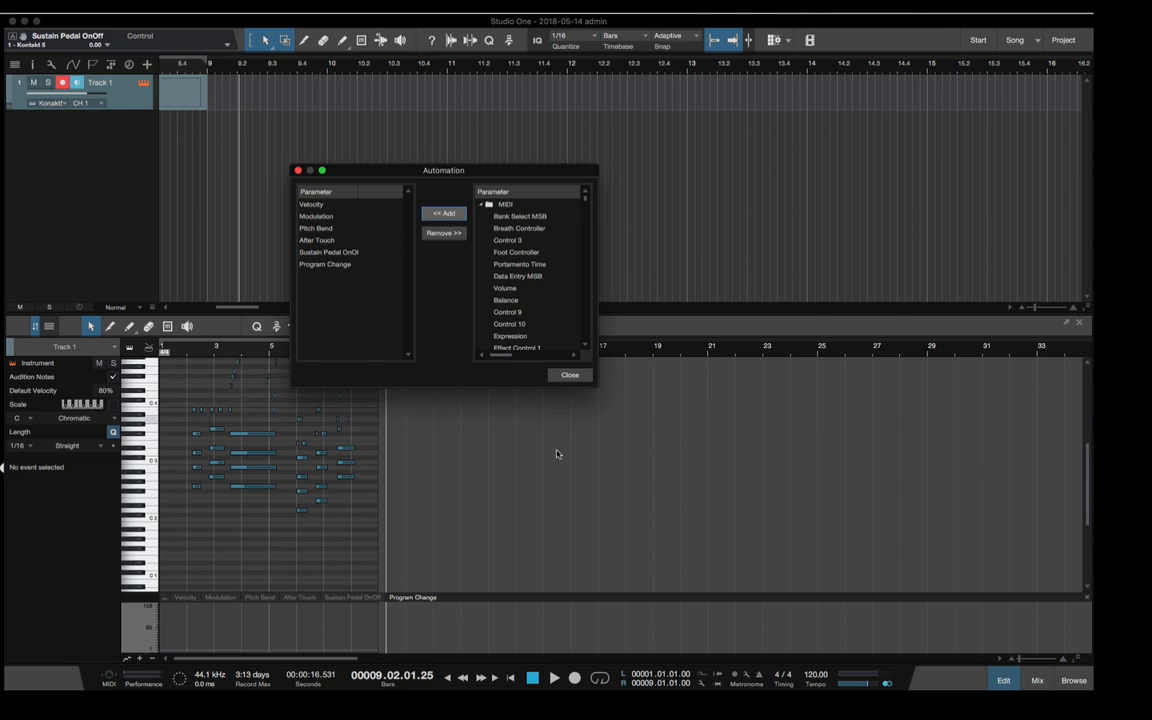
left_click(572, 375)
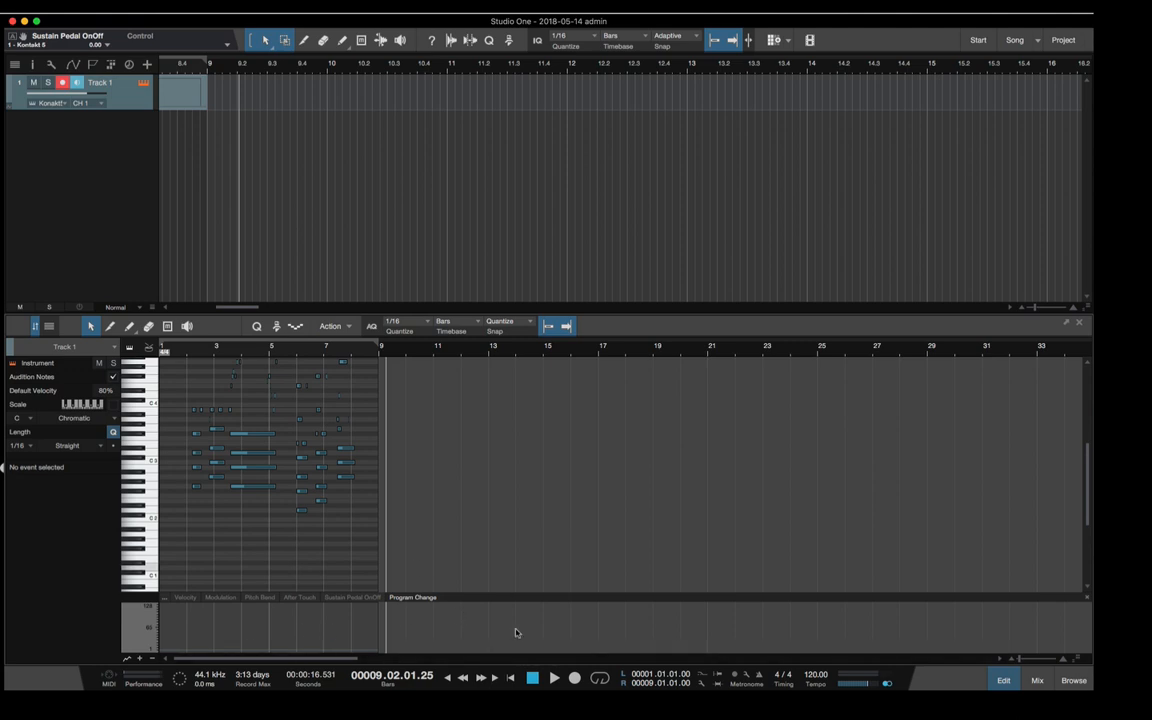
Step: Review the recorded Sustain Pedal OnOff, Velocity and Modulation lanes one after another
left_click(352, 597)
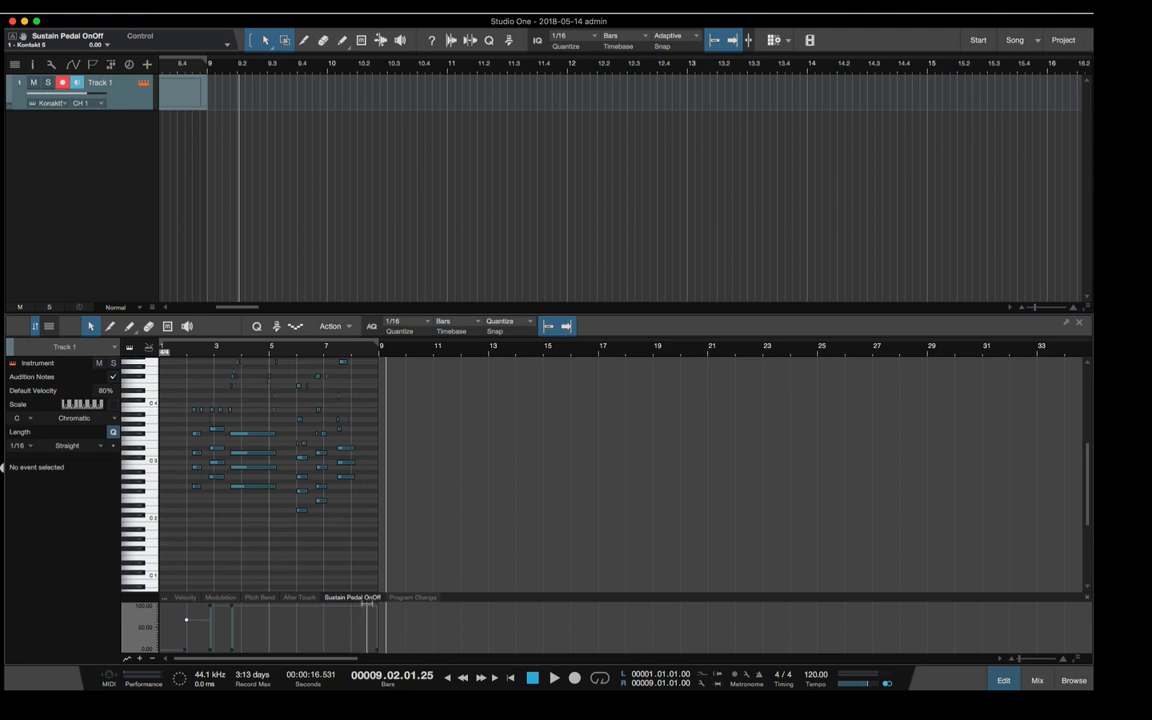
left_click(177, 597)
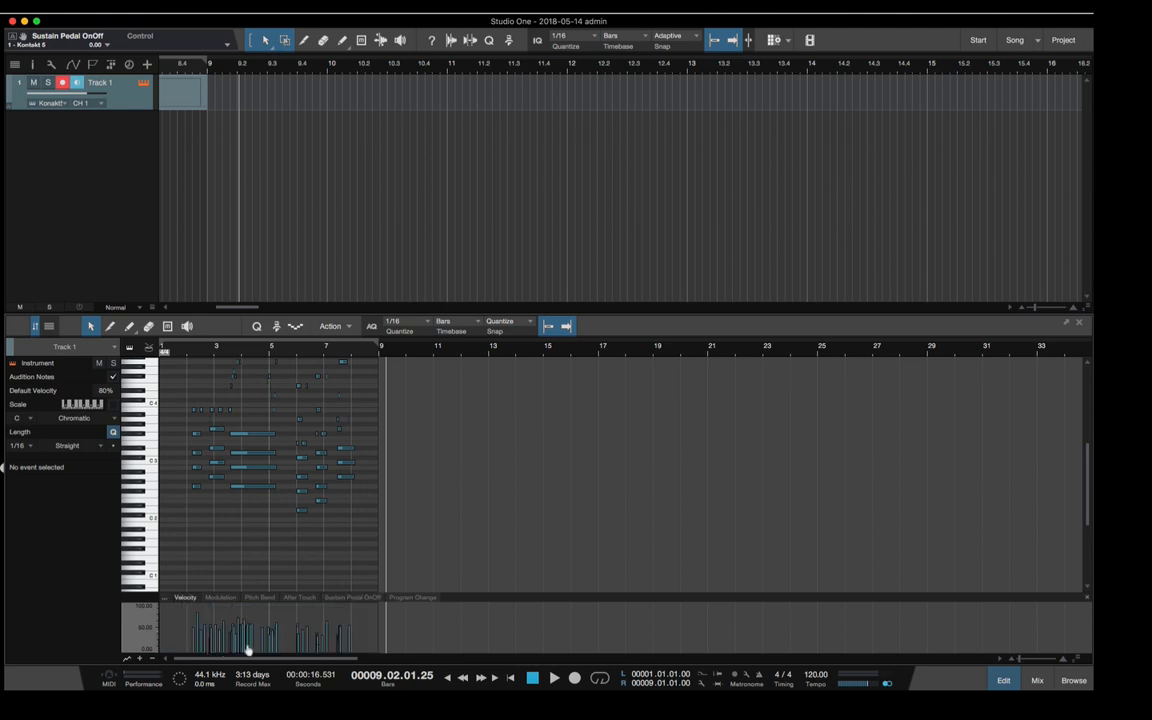
left_click(221, 597)
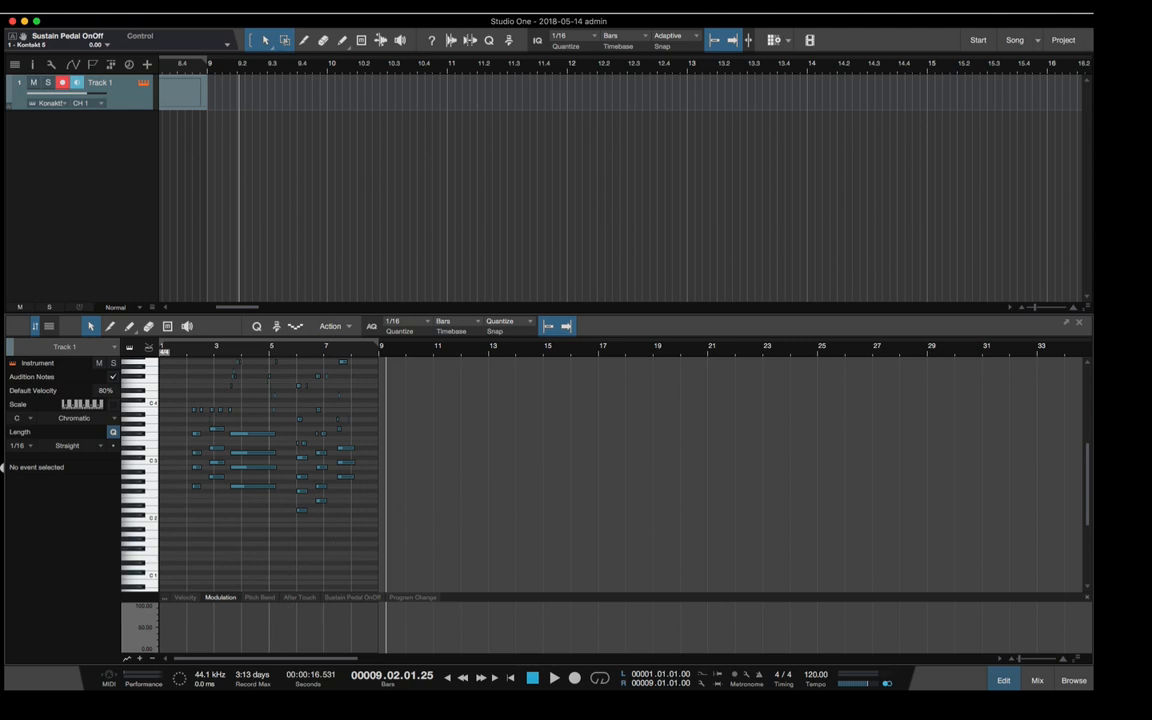
Step: Verify that Aftertouch, Program Change, Pitch Bend and Controllers are enabled in the filter of the Komplete keyboard, and accept the preferences
left_click(55, 8)
left_click(87, 40)
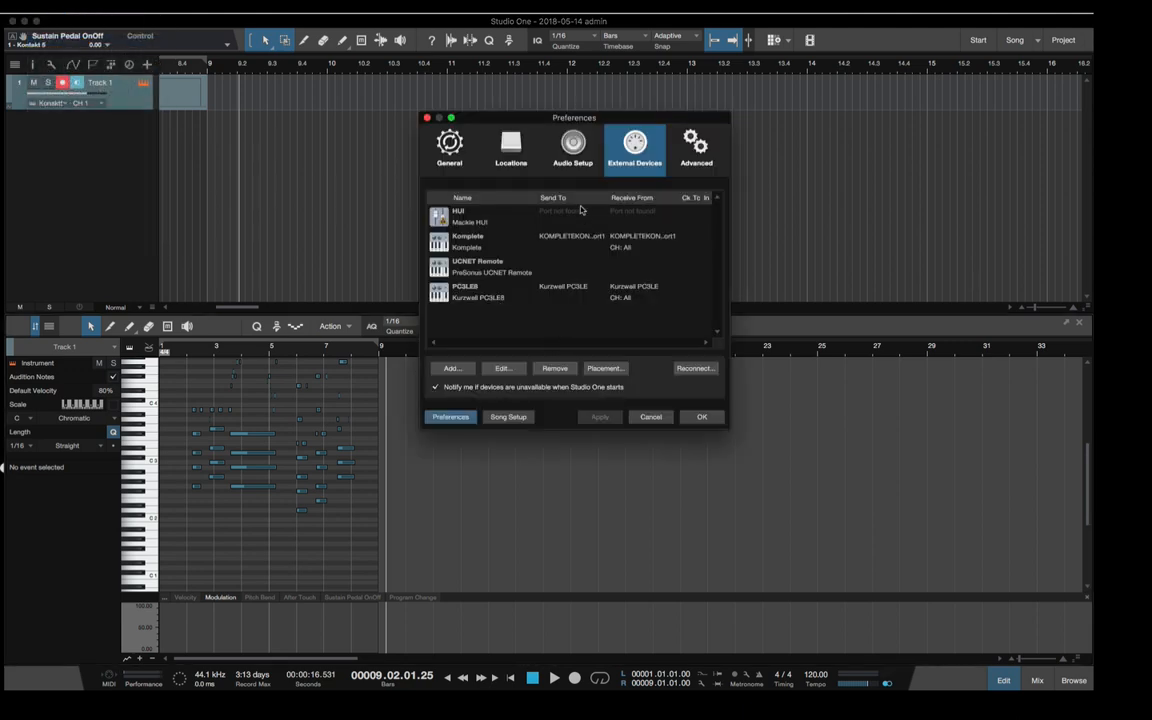
left_click(546, 289)
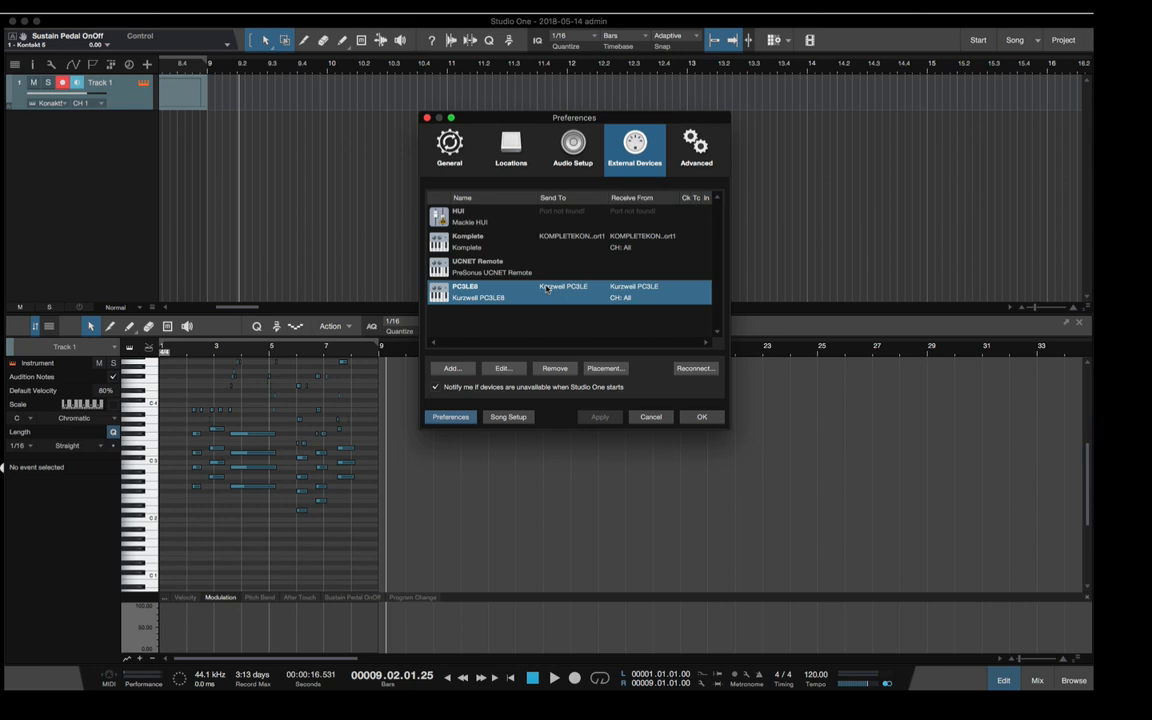
left_click(588, 238)
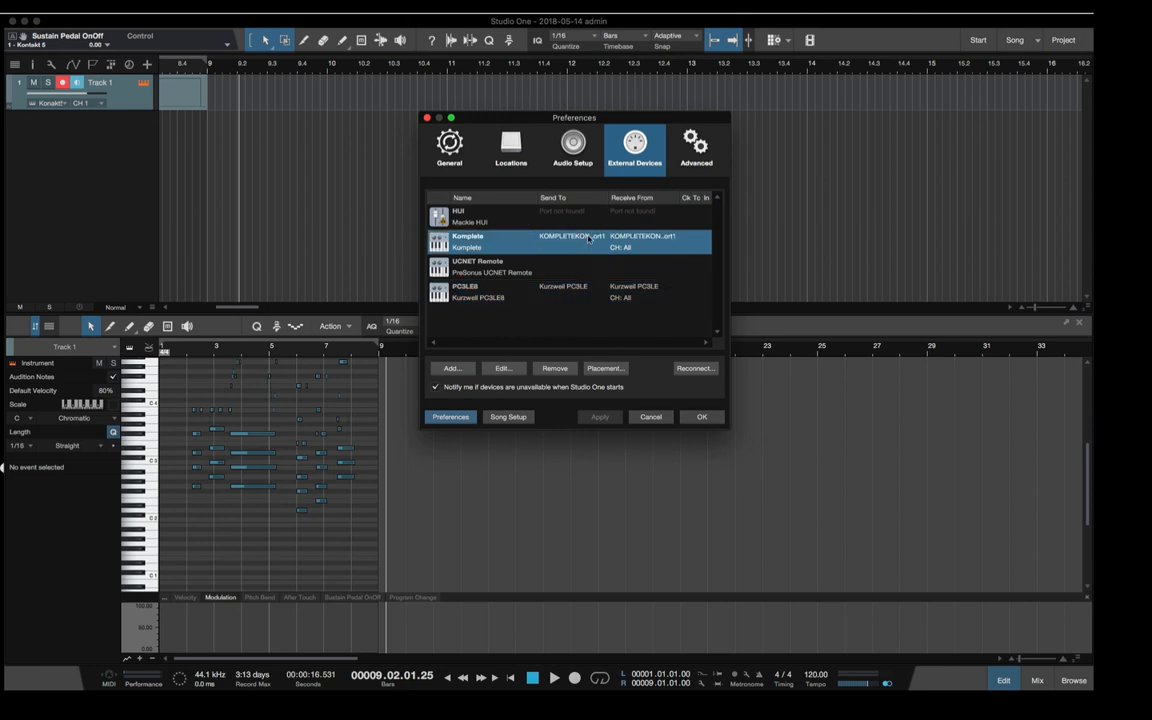
double_click(588, 238)
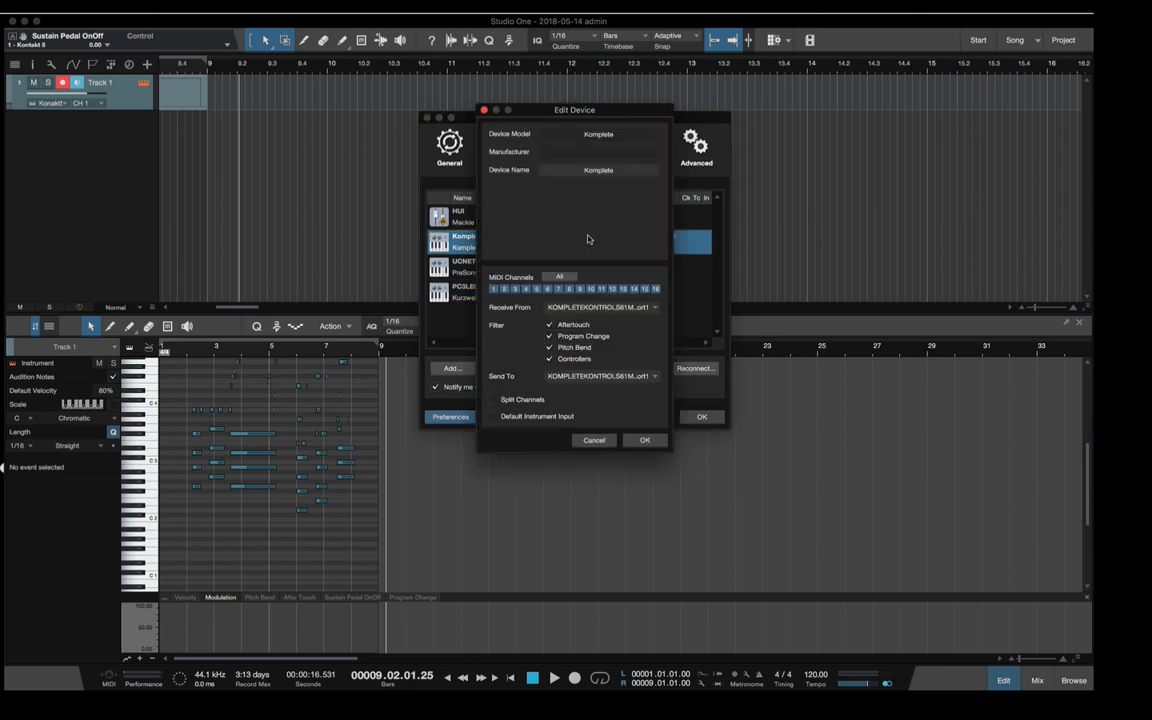
left_click(549, 325)
left_click(549, 336)
left_click(549, 347)
left_click(549, 358)
left_click(645, 440)
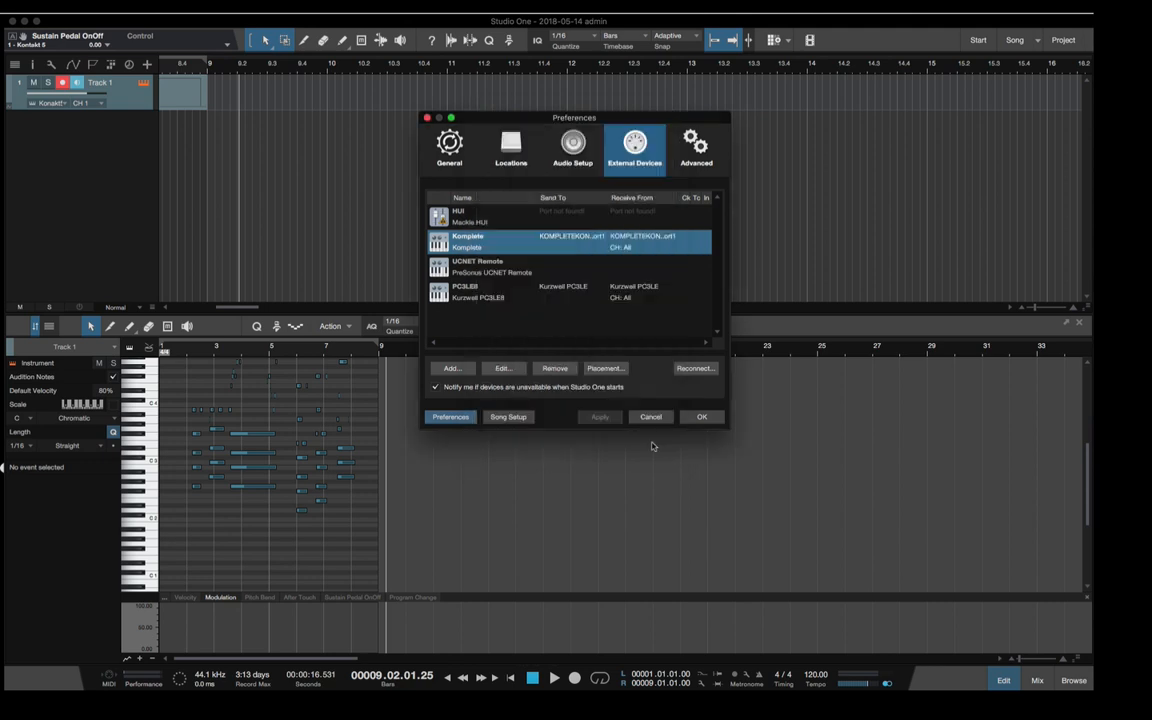
left_click(702, 418)
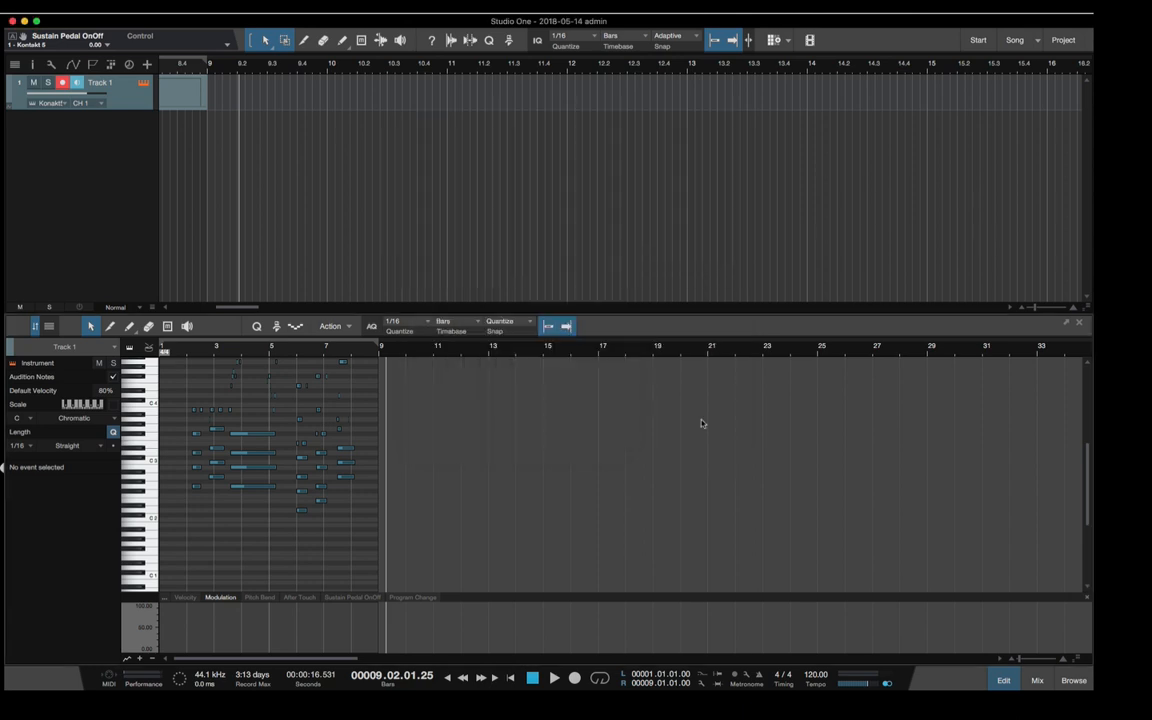